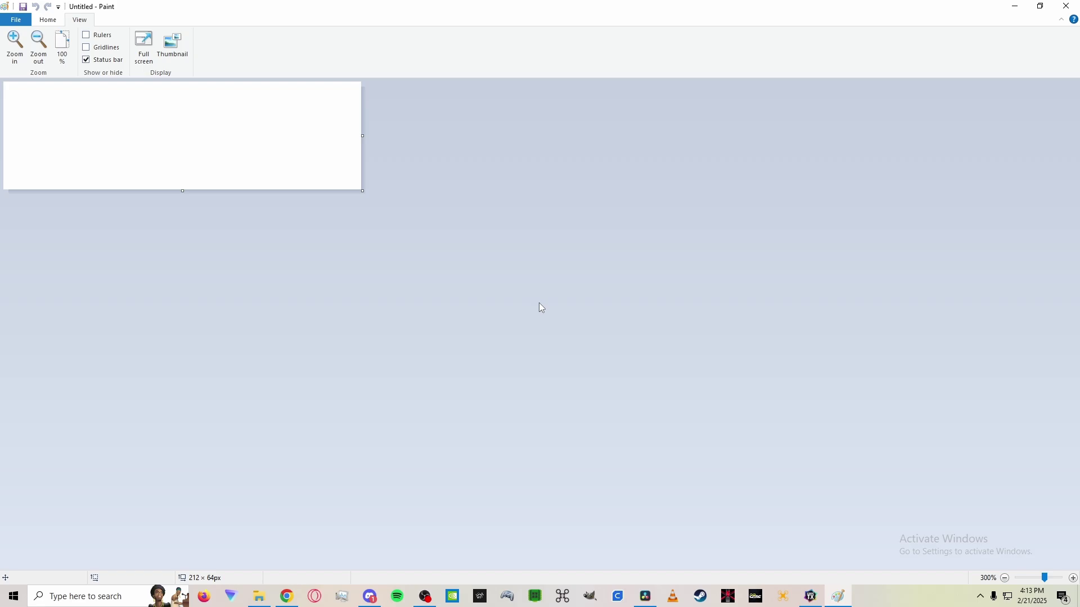
pyautogui.click(56, 20)
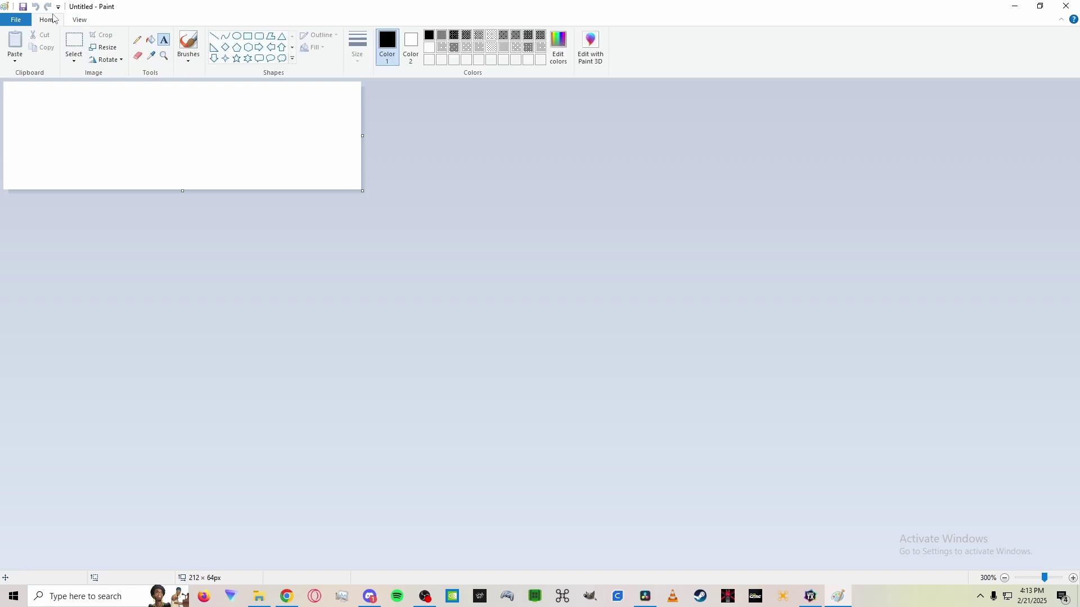
pyautogui.click(114, 49)
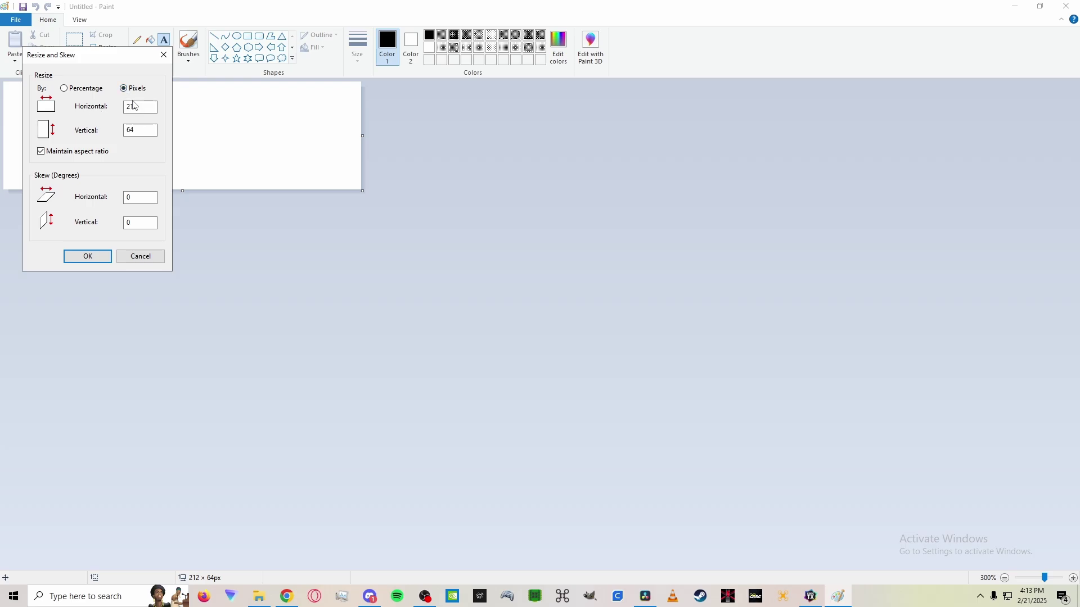
pyautogui.click(95, 261)
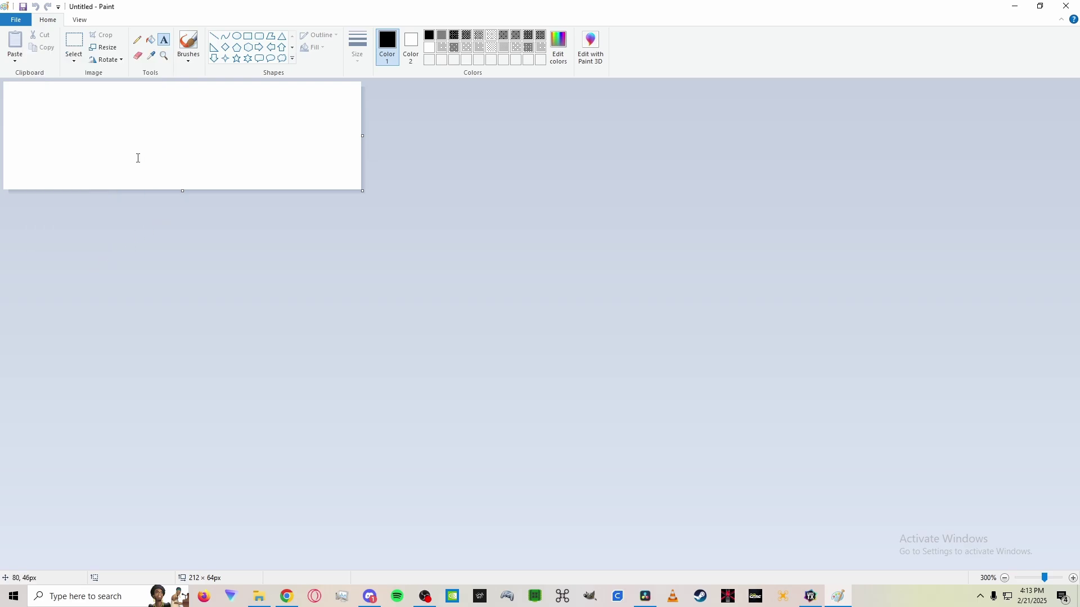
# - Fill the 212×64 canvas black and place WESTFPV across it in bold white Unispace 26
pyautogui.click(151, 40)
pyautogui.click(206, 128)
pyautogui.click(164, 40)
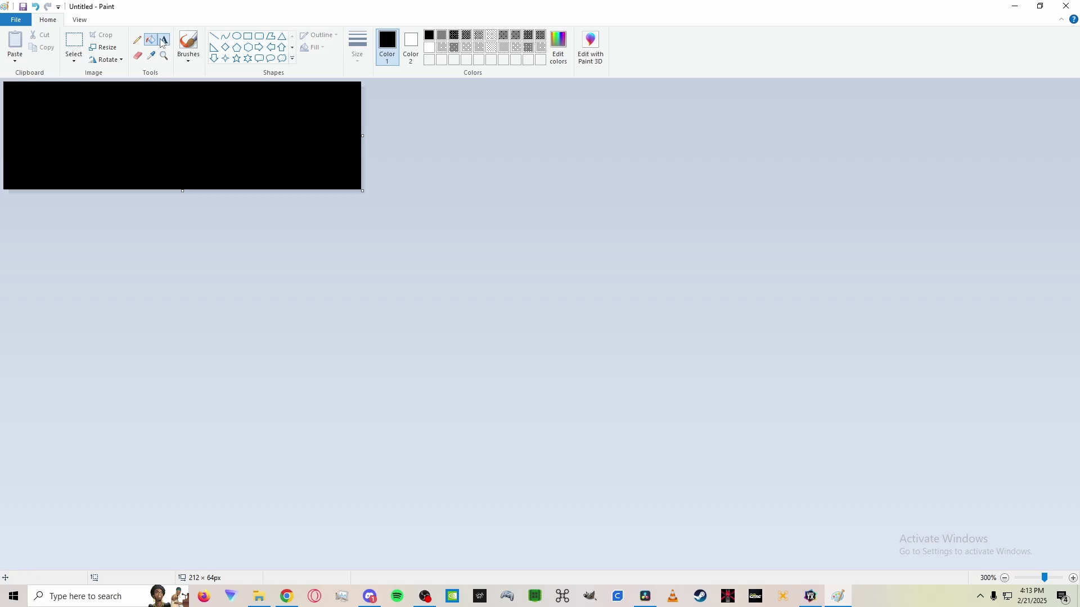
pyautogui.moveTo(15, 103); pyautogui.dragTo(346, 174)
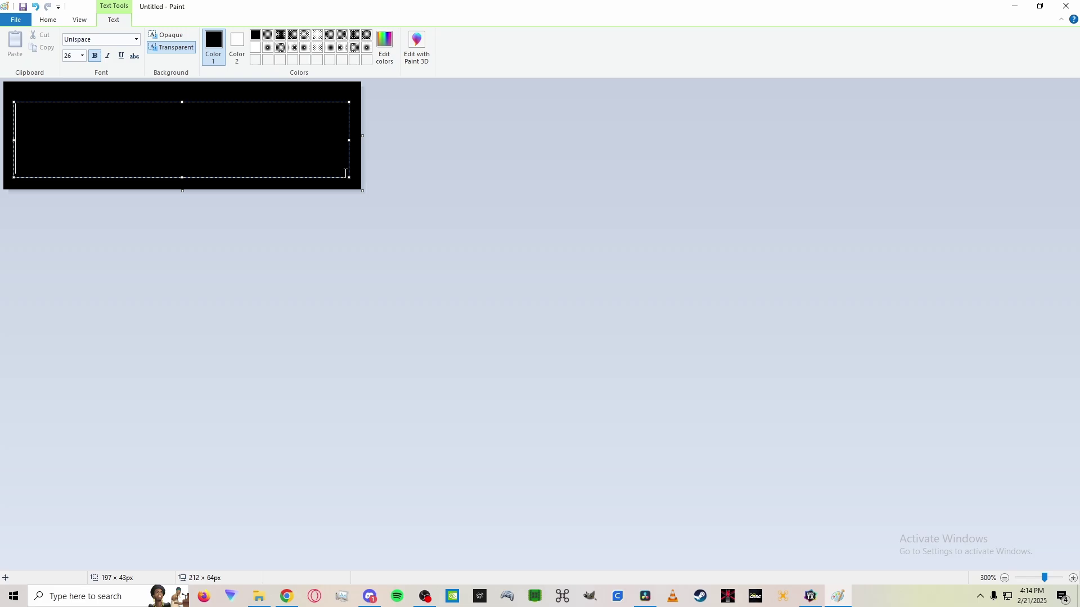
pyautogui.write('WESTFPV')
pyautogui.hotkey('ctrl', 'a')
pyautogui.moveTo(161, 103); pyautogui.dragTo(175, 104)
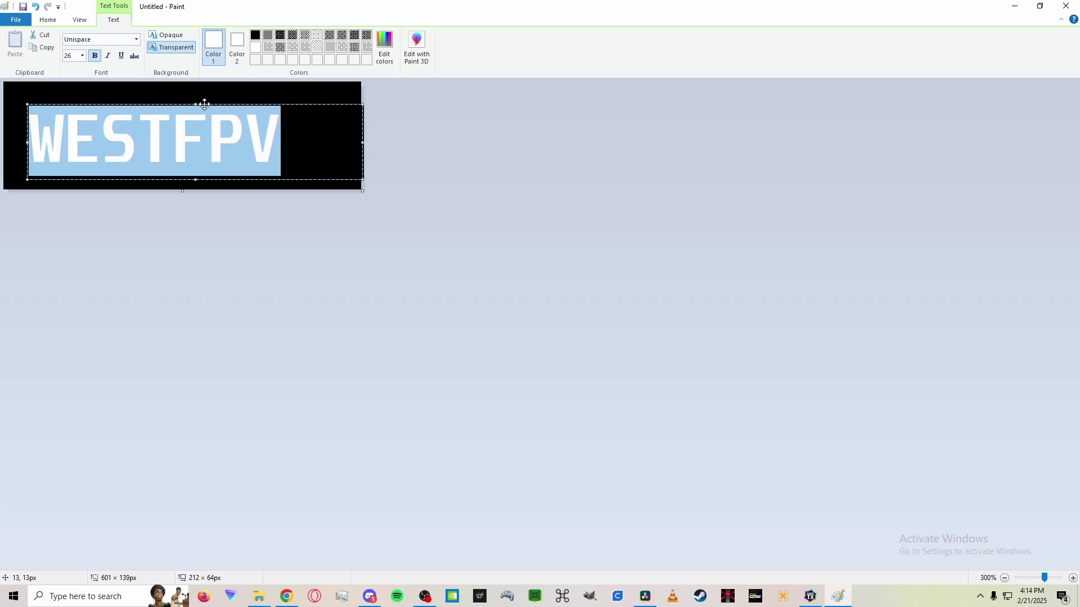
pyautogui.click(327, 184)
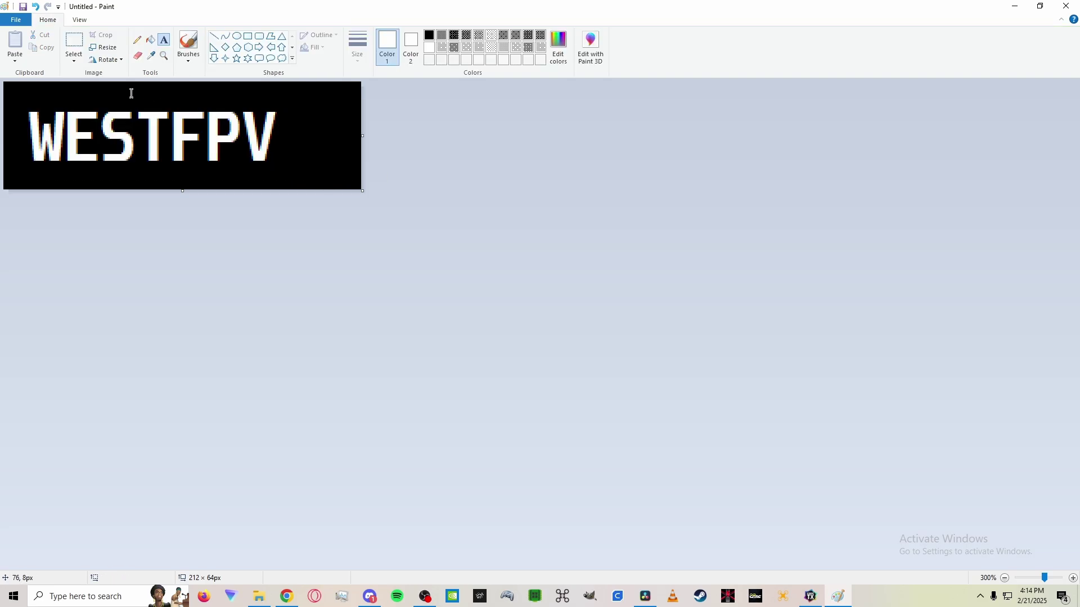
# - Switch the image's colours to Black and white in Image Properties and confirm the conversion
pyautogui.click(19, 22)
pyautogui.click(40, 241)
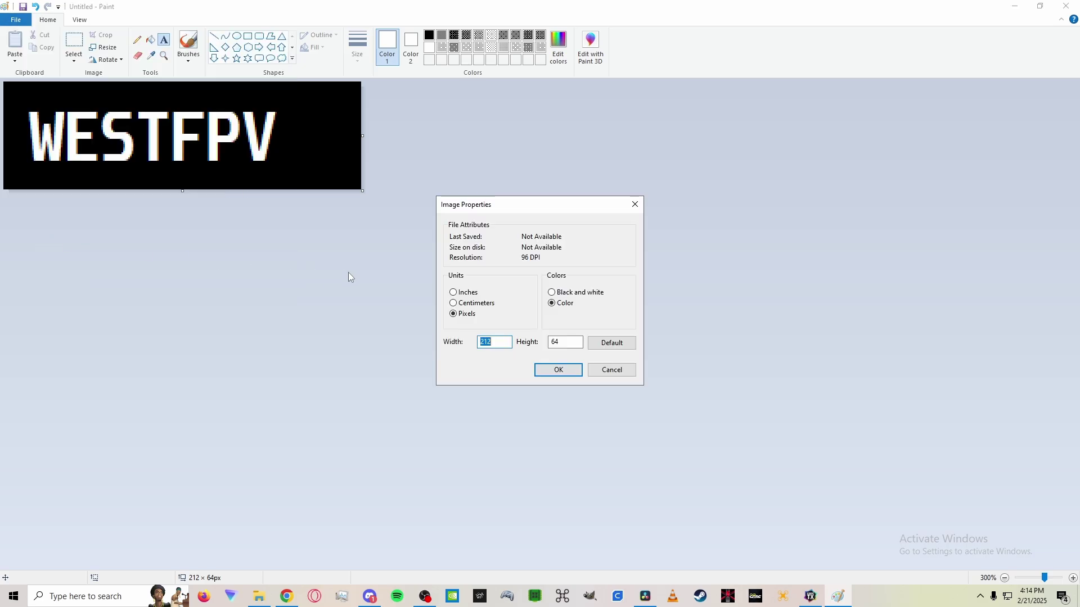
pyautogui.click(552, 293)
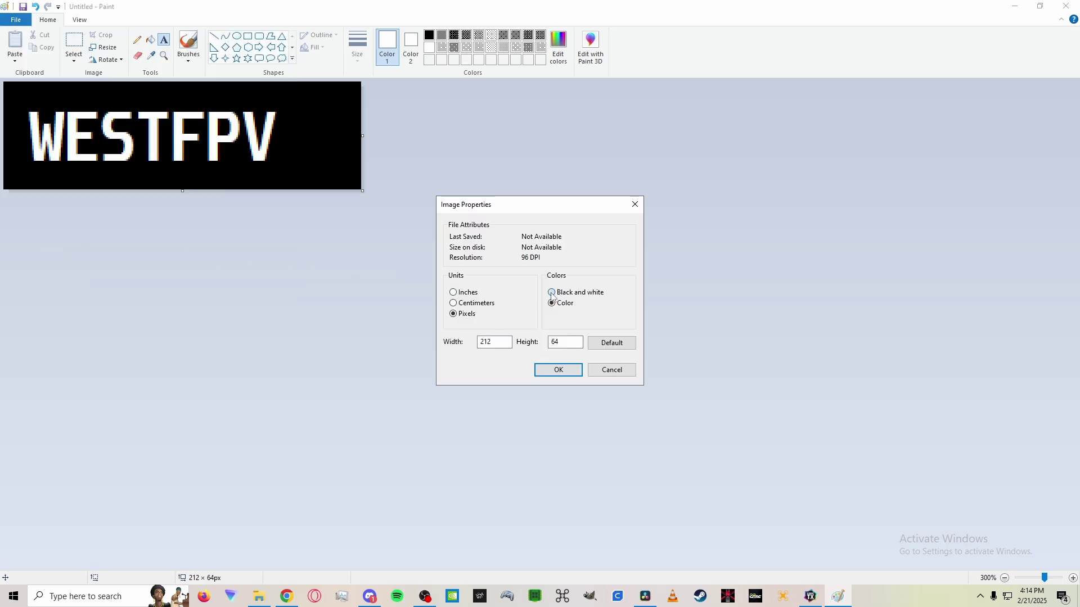
pyautogui.click(558, 370)
pyautogui.click(578, 330)
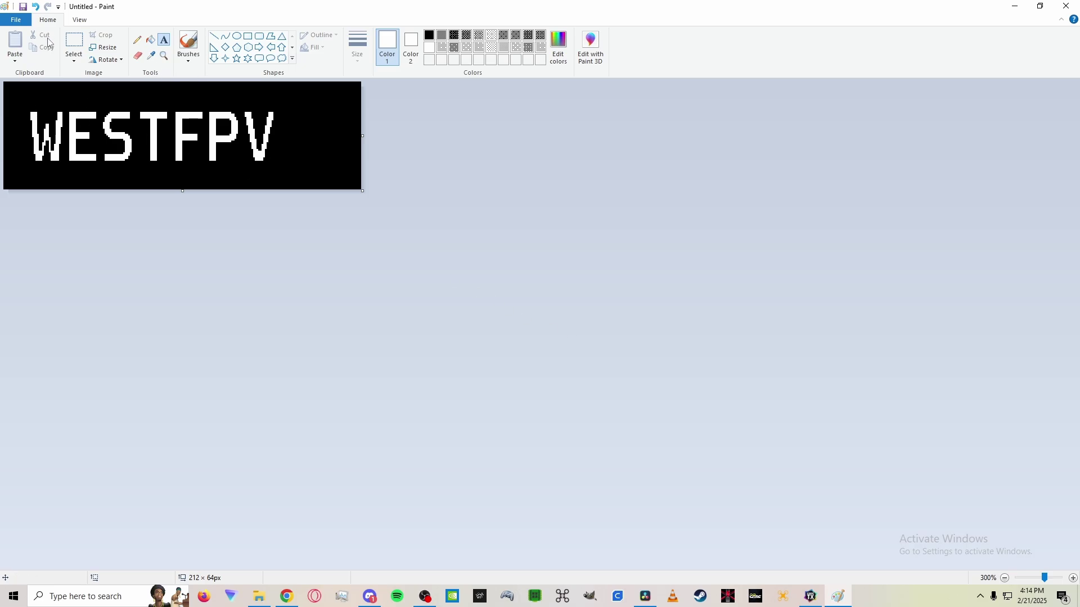
pyautogui.click(16, 20)
pyautogui.click(36, 113)
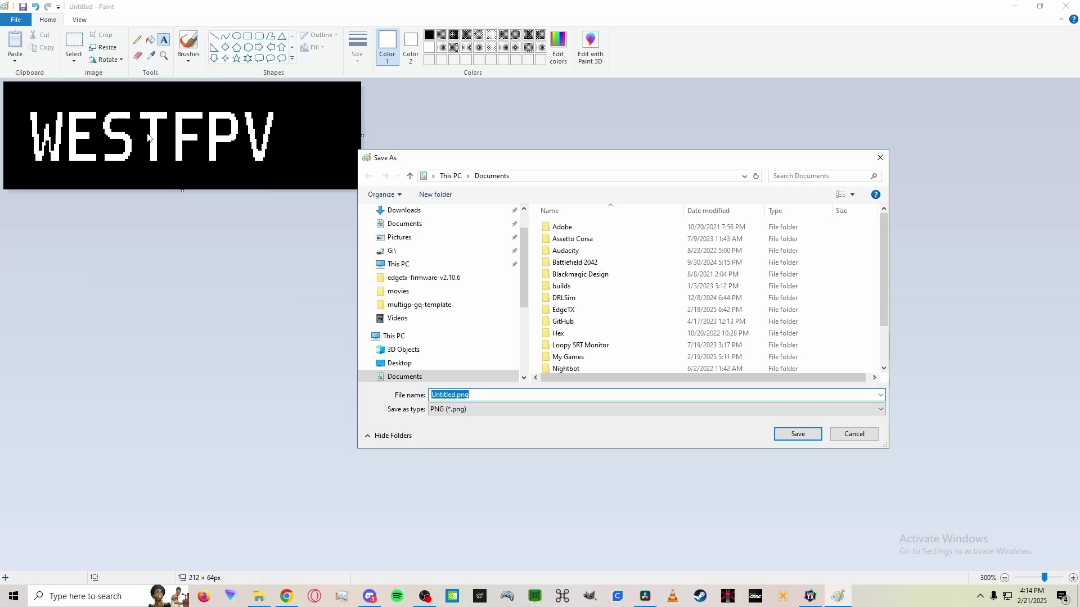
pyautogui.write('SP')
pyautogui.press('BackSpace')
pyautogui.press('BackSpace')
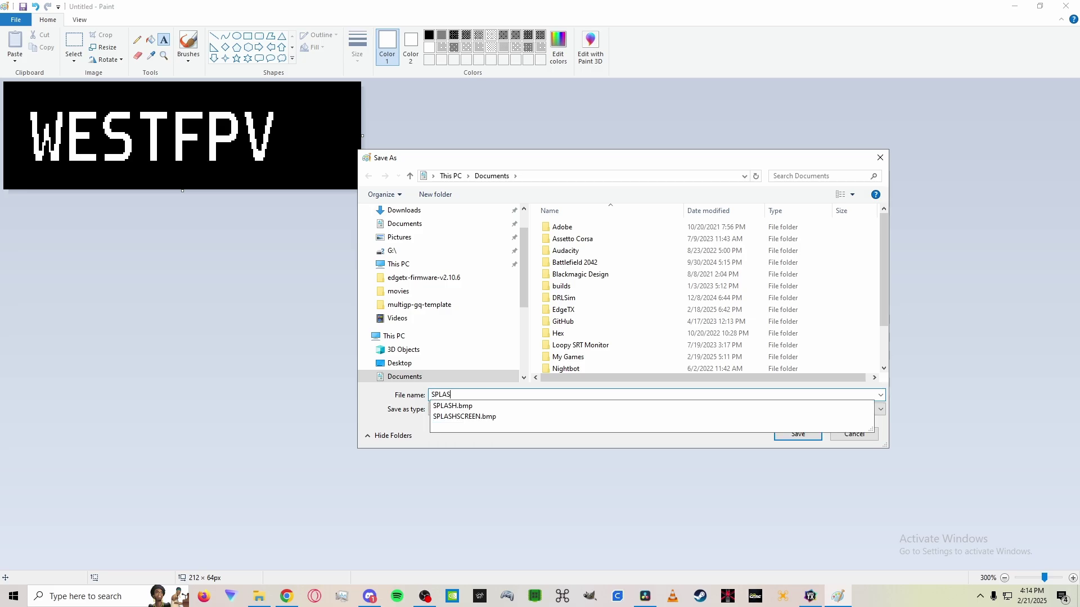
pyautogui.write('LASH3')
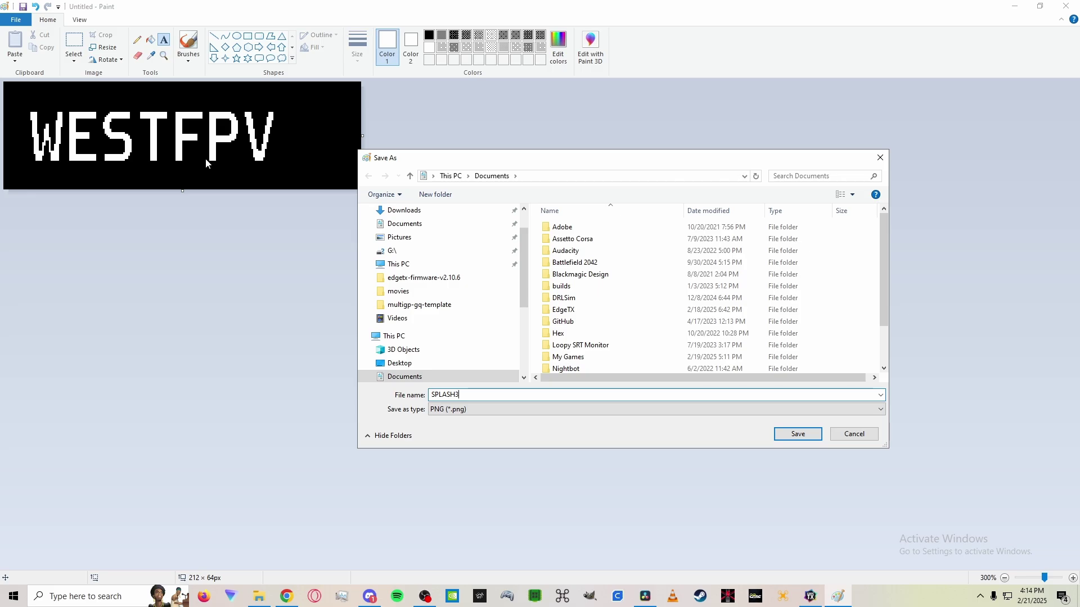
pyautogui.click(456, 410)
pyautogui.click(459, 424)
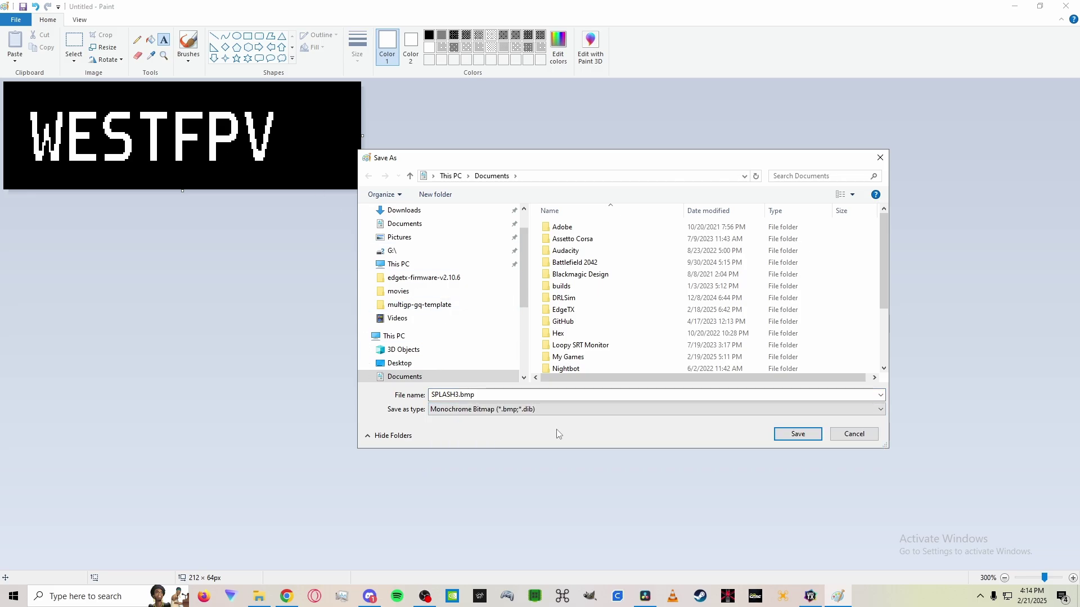
pyautogui.click(804, 438)
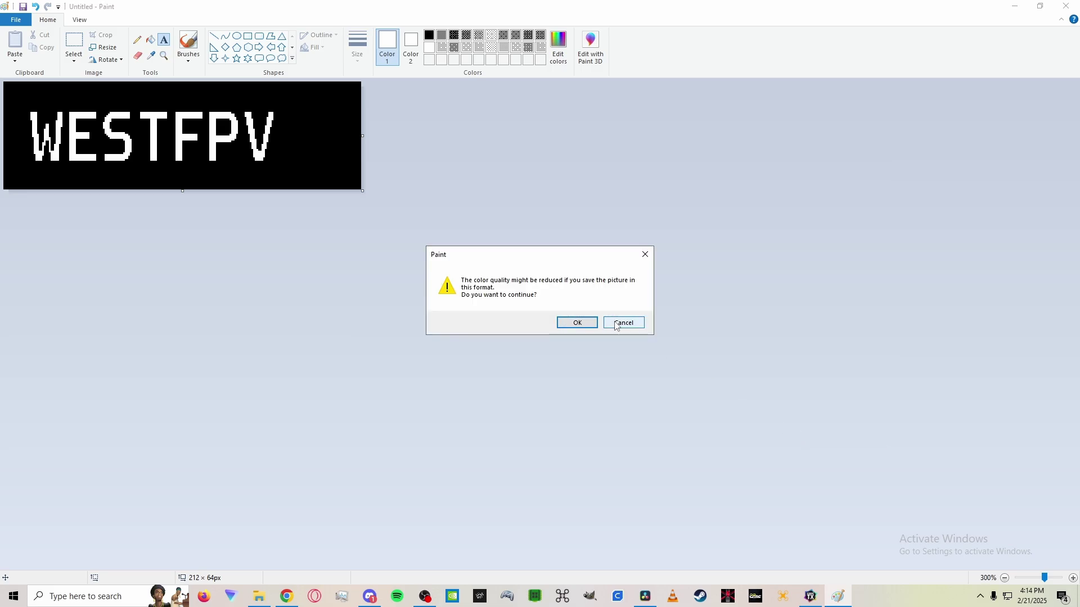
pyautogui.click(617, 324)
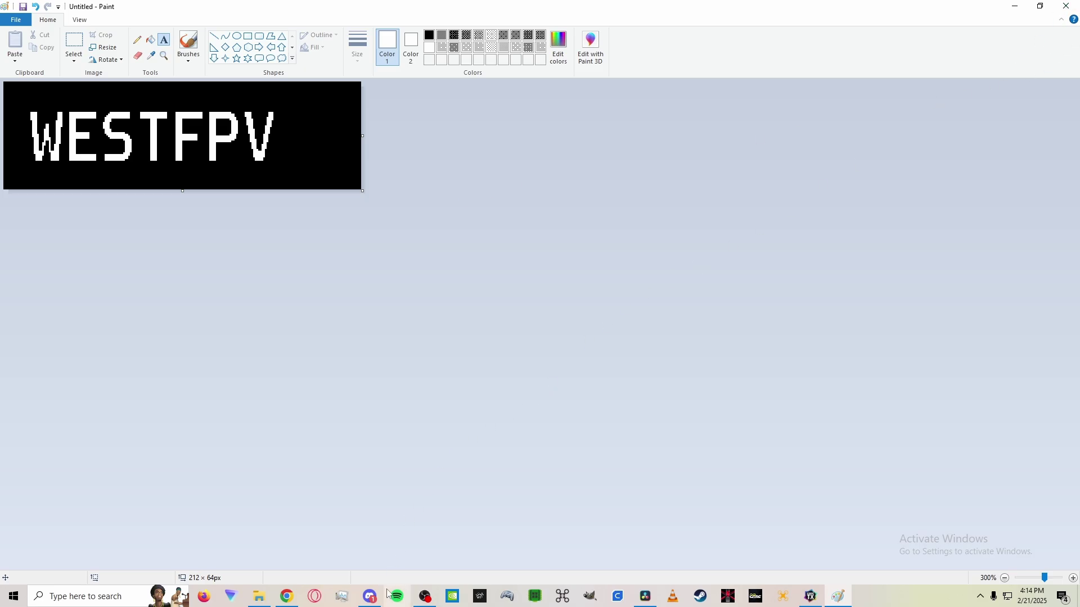
# - Go to the EdgeTX/edgetx repository main page in the browser
pyautogui.click(286, 596)
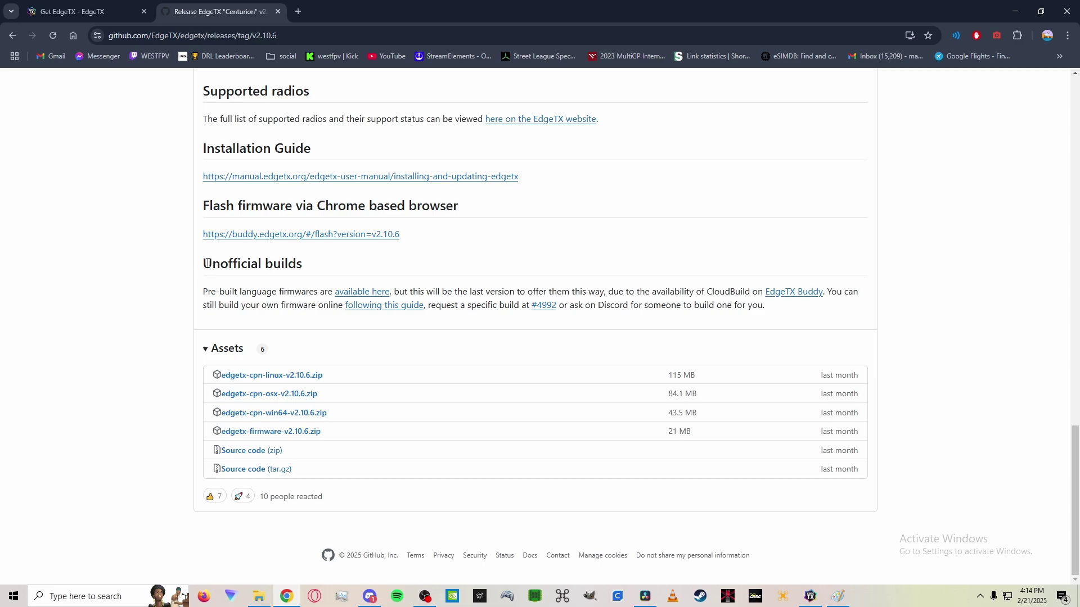
pyautogui.scroll(20, 207, 263)
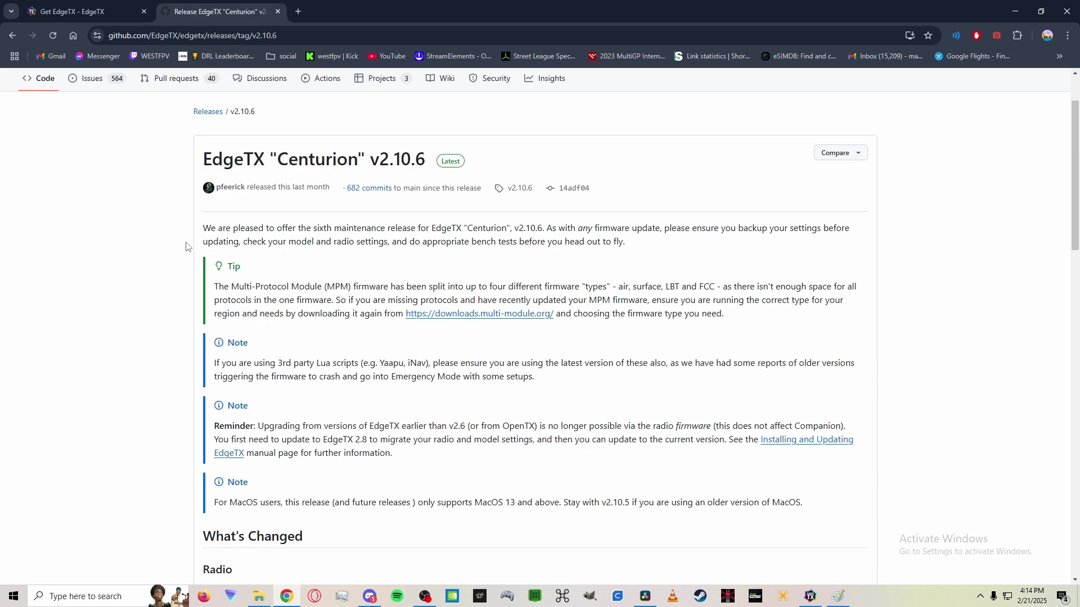
pyautogui.scroll(2, 192, 246)
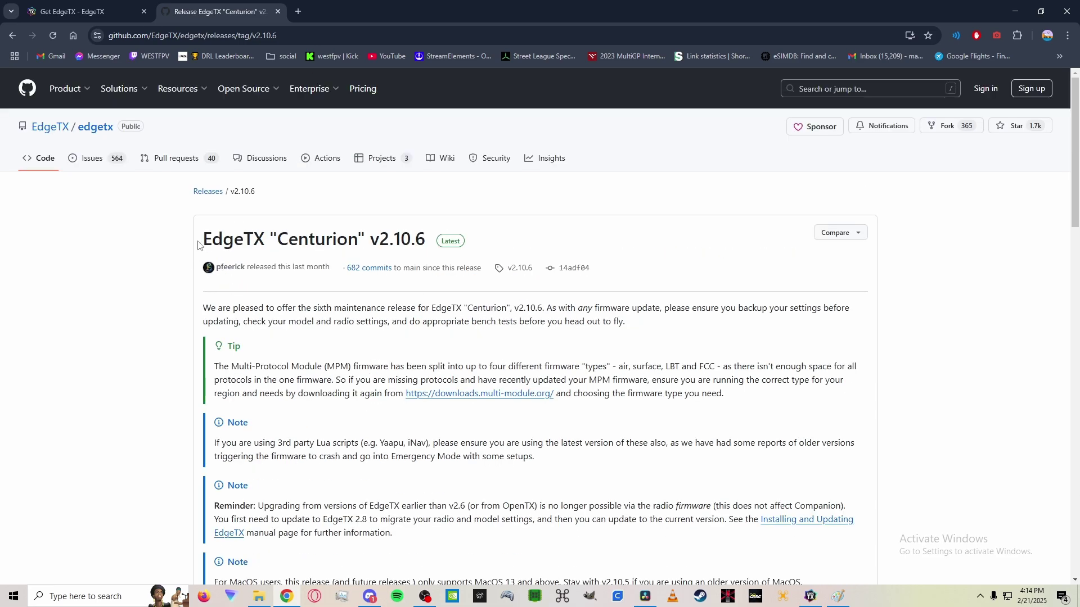
pyautogui.click(96, 129)
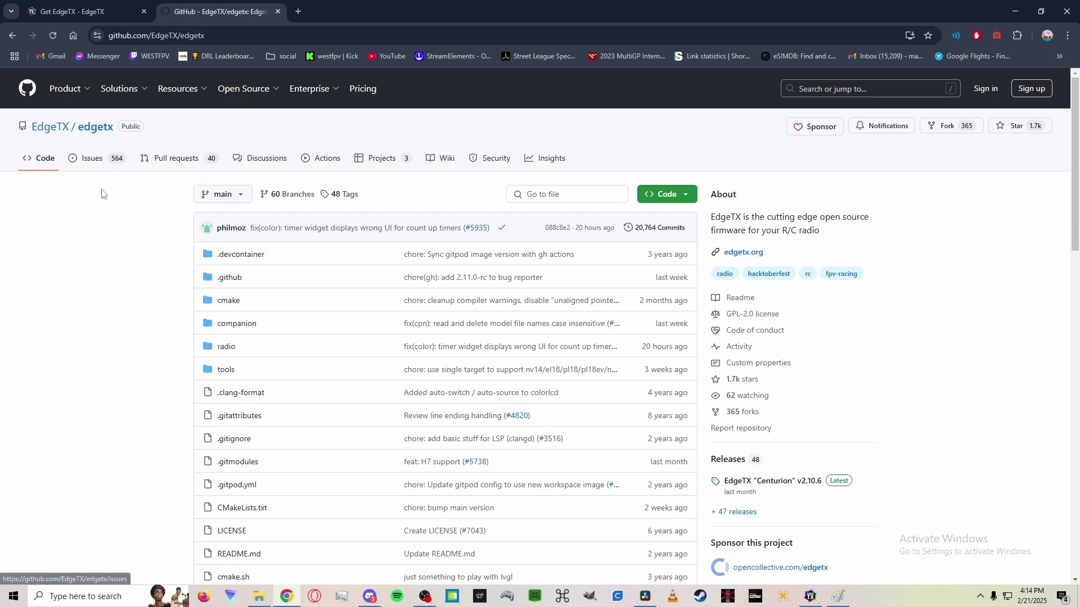
pyautogui.scroll(-4, 122, 203)
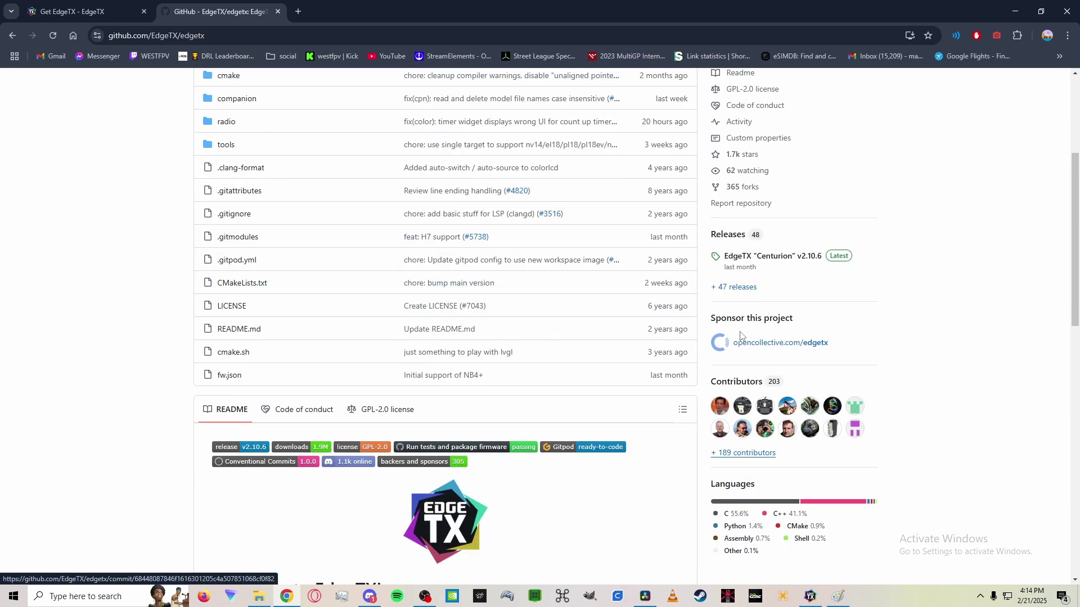
pyautogui.scroll(2, 776, 279)
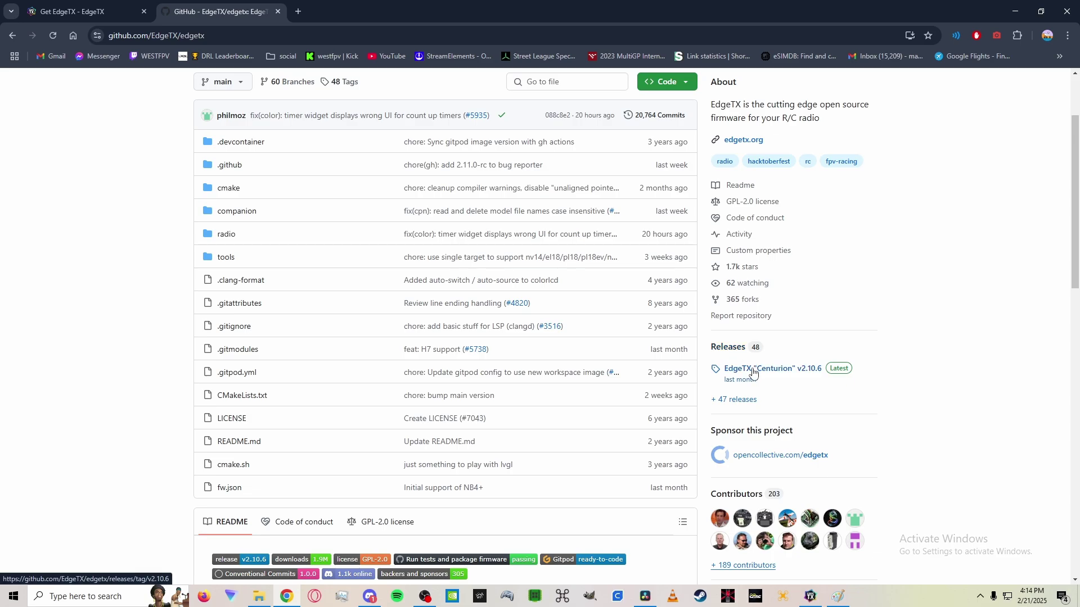
# - Review the v2.10.6 release's firmware assets, then return to the Get EdgeTX page
pyautogui.click(753, 374)
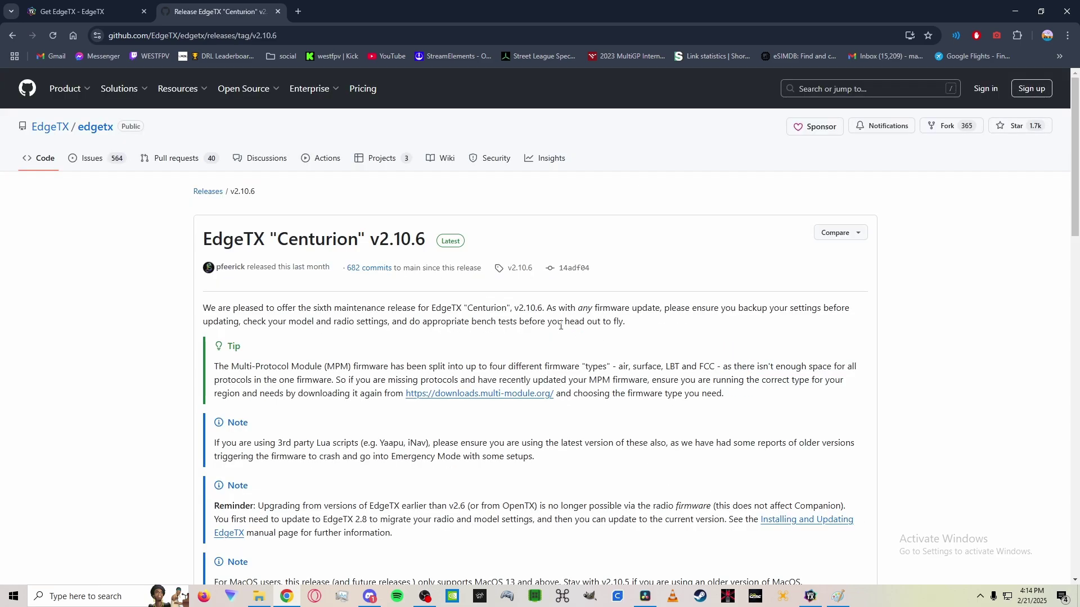
pyautogui.scroll(-10, 508, 357)
pyautogui.scroll(-15, 495, 360)
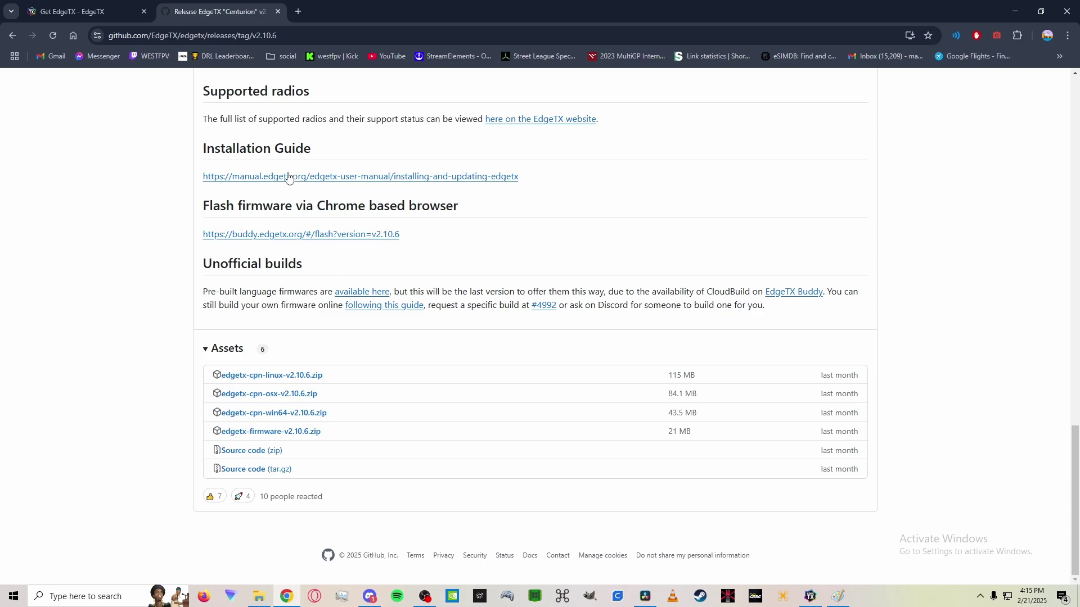
pyautogui.click(88, 8)
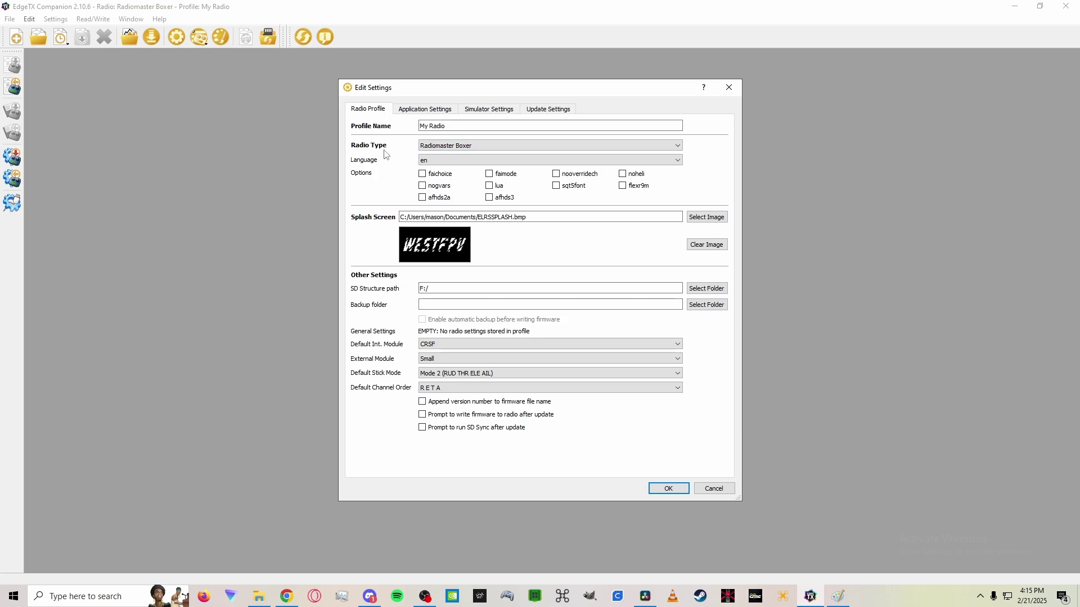
# - Choose Radiomaster Boxer from the profile's Radio Type list
pyautogui.click(427, 145)
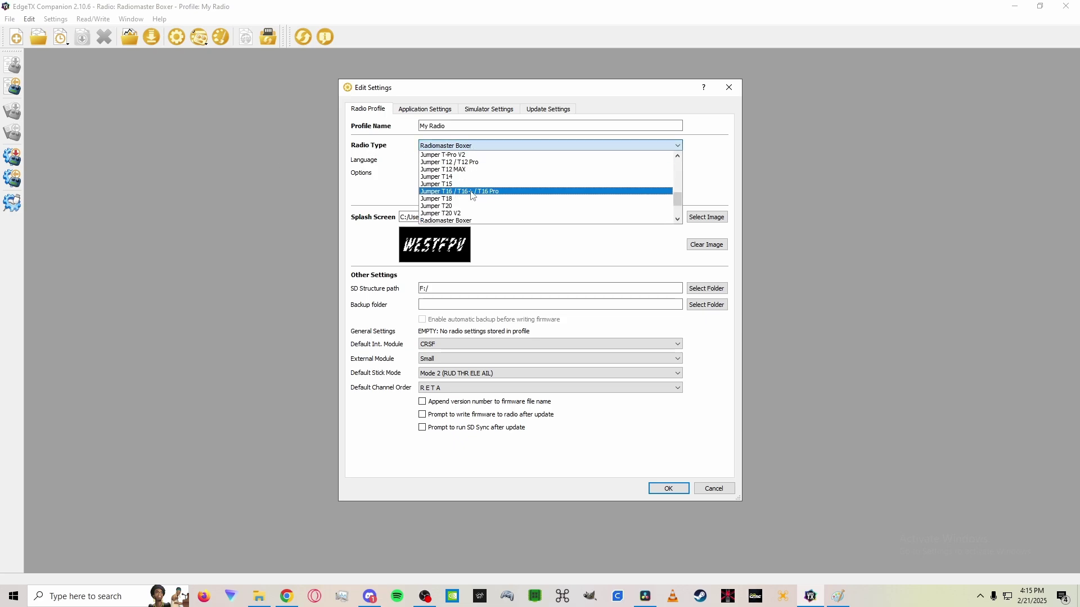
pyautogui.scroll(-2, 495, 188)
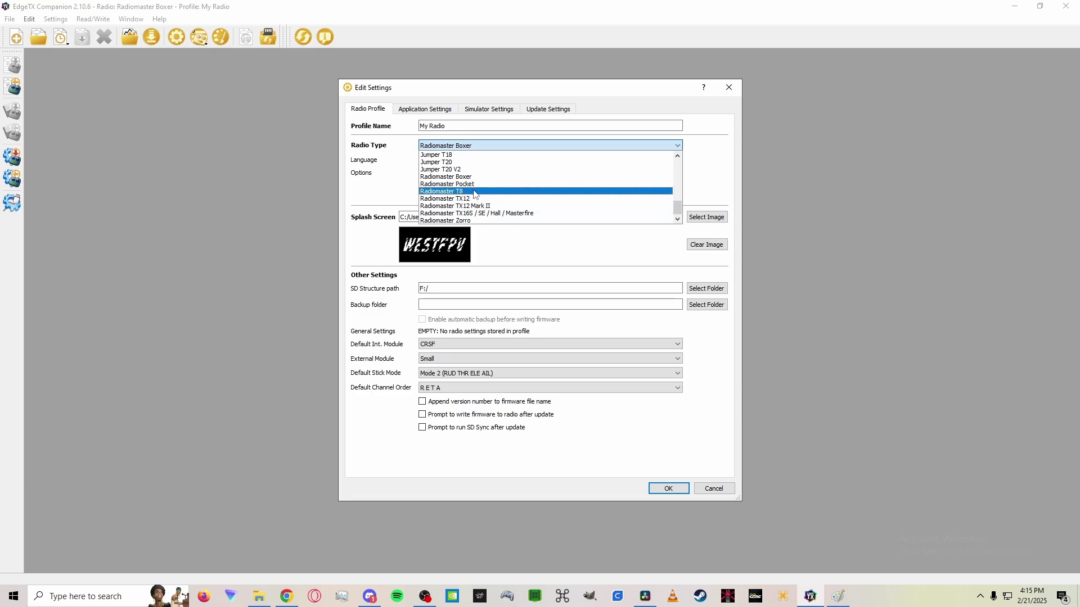
pyautogui.click(482, 178)
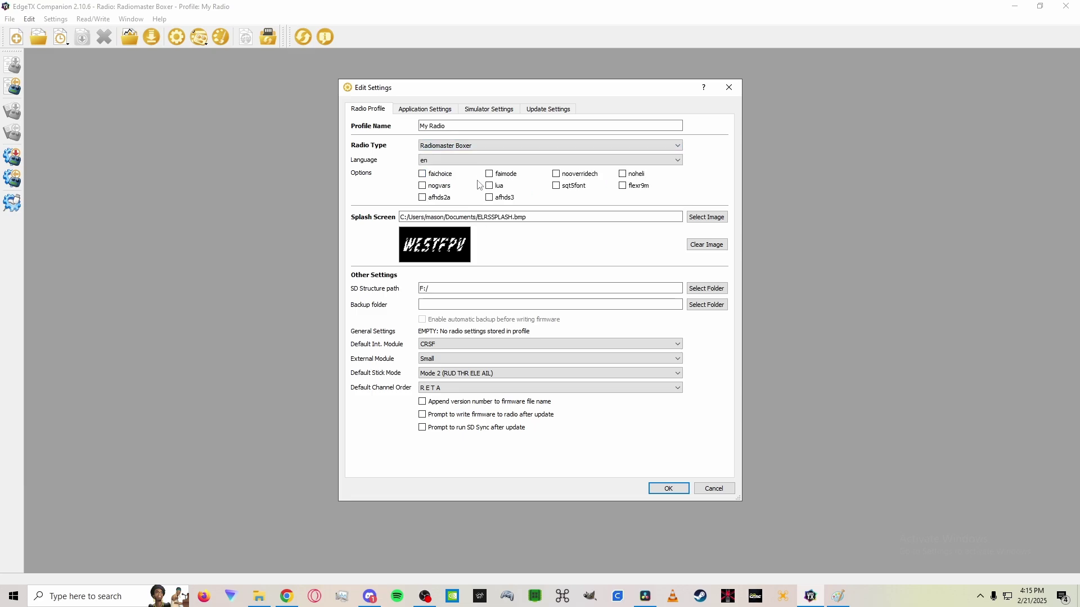
# - Browse for a splash image but cancel, keeping ELRSSPLASH.bmp as the splash
pyautogui.click(707, 218)
pyautogui.scroll(-3, 474, 268)
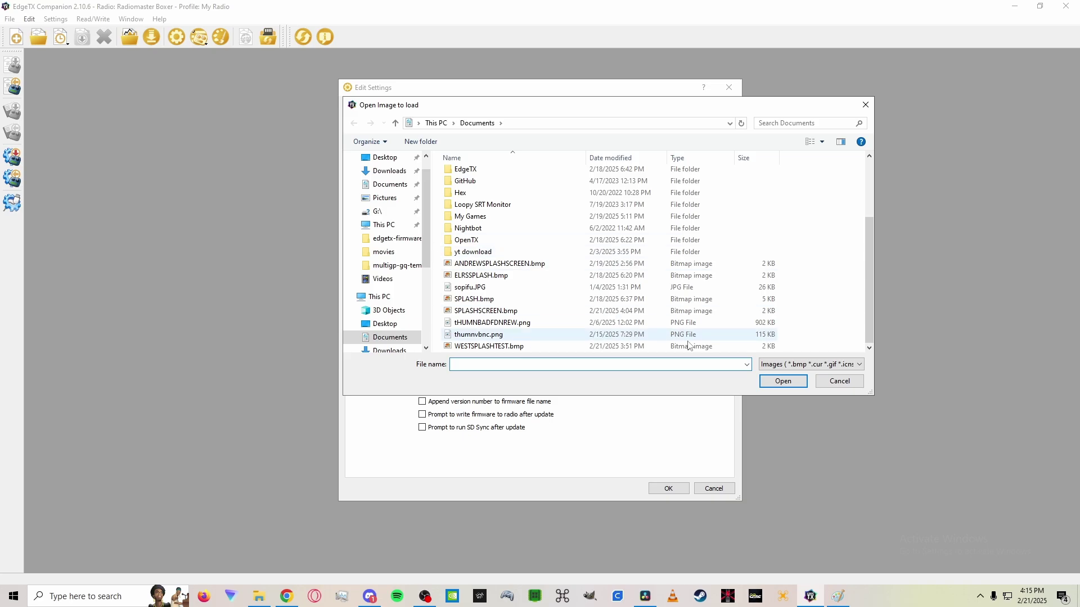
pyautogui.click(839, 381)
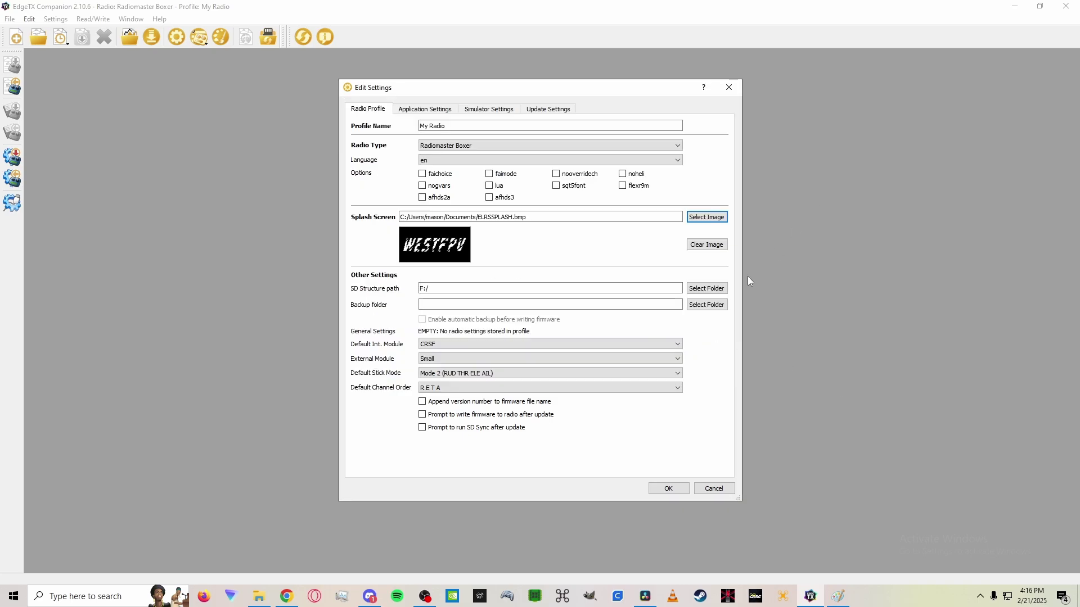
# - Set the SD structure path to USB Drive (F:)
pyautogui.click(691, 291)
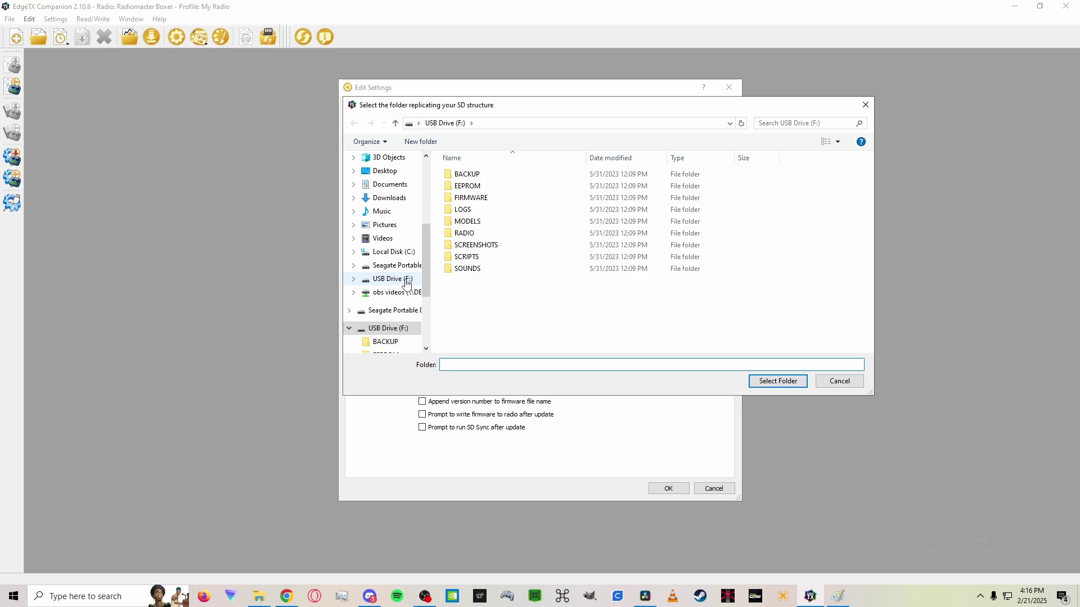
pyautogui.click(406, 281)
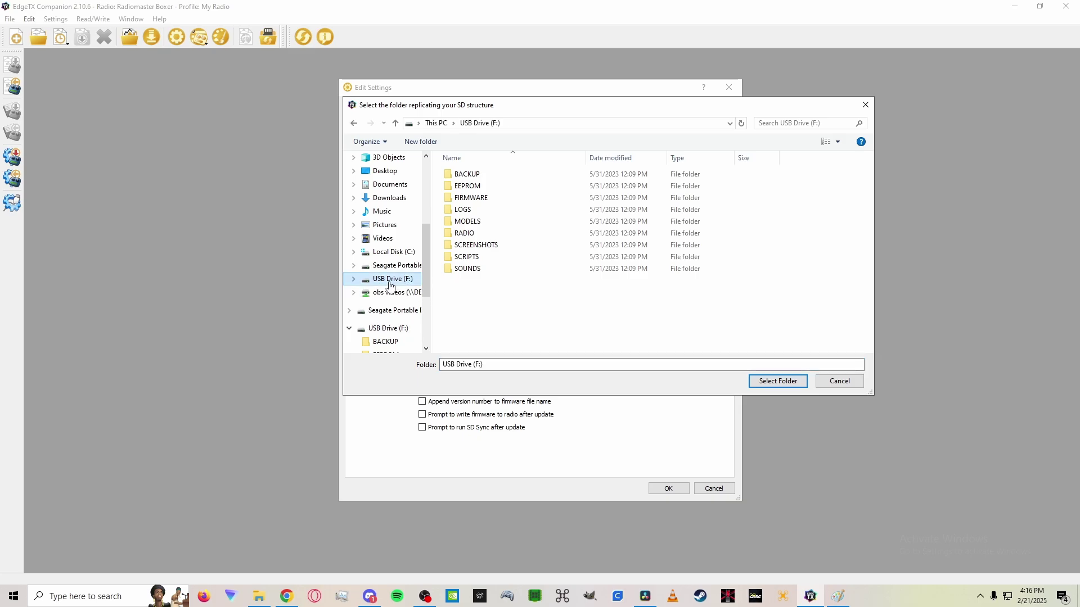
pyautogui.click(785, 385)
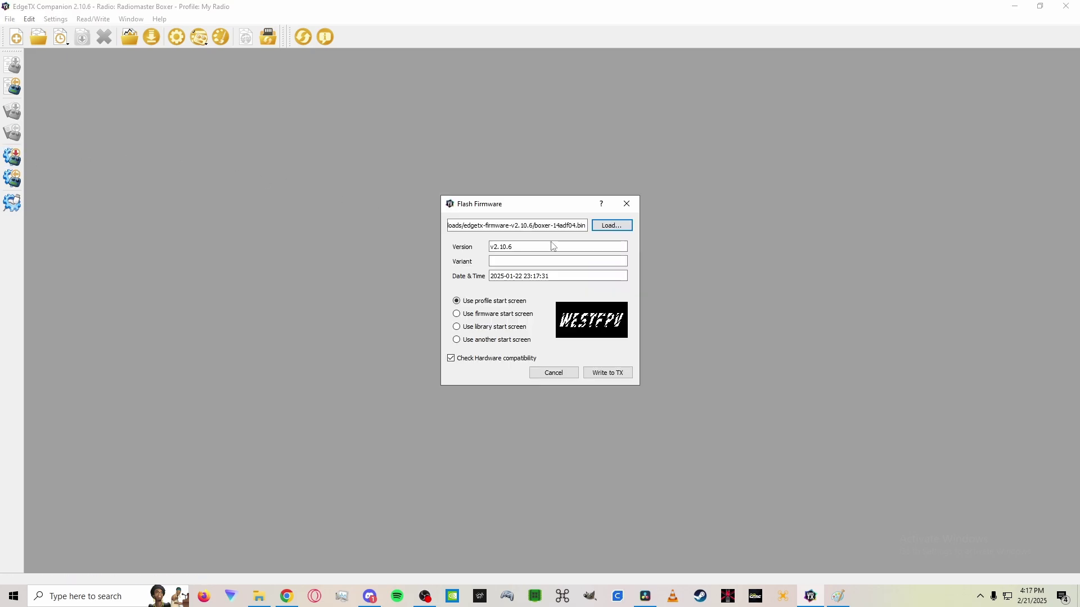
# - Load boxer-14adf04.bin from Downloads\edgetx-firmware-v2.10.6 and use the profile's WESTFPV start screen
pyautogui.click(605, 224)
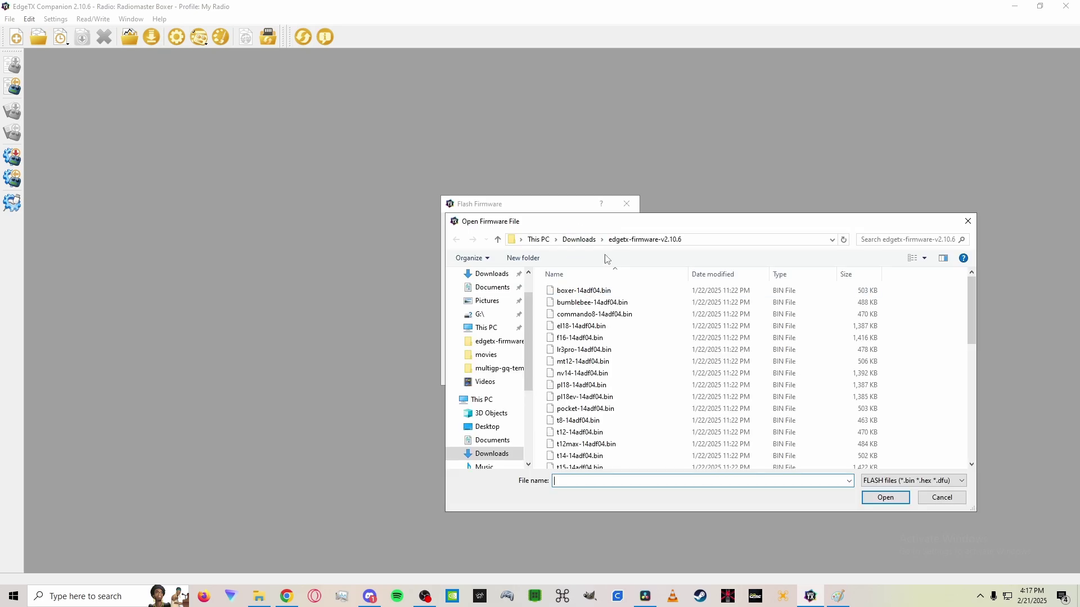
pyautogui.click(579, 240)
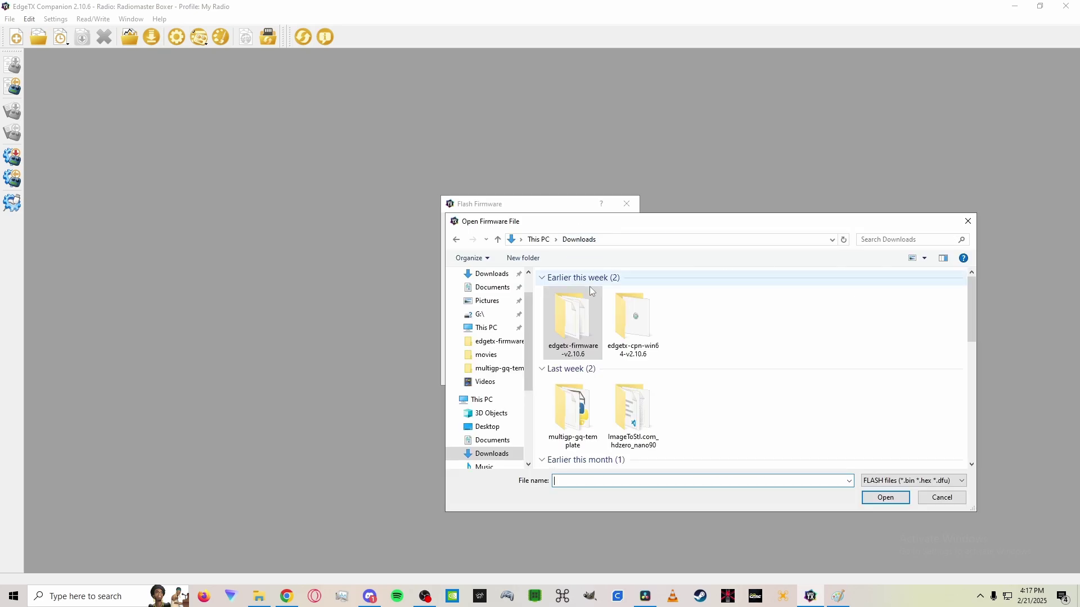
pyautogui.doubleClick(566, 350)
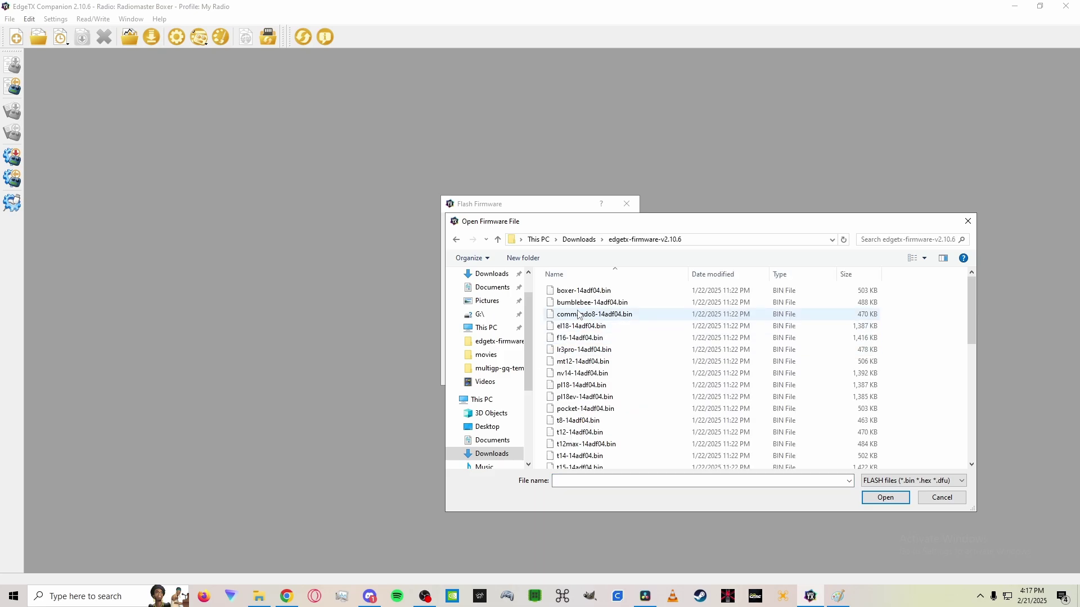
pyautogui.scroll(-3, 580, 315)
pyautogui.scroll(3, 585, 320)
pyautogui.scroll(-3, 588, 326)
pyautogui.scroll(3, 590, 330)
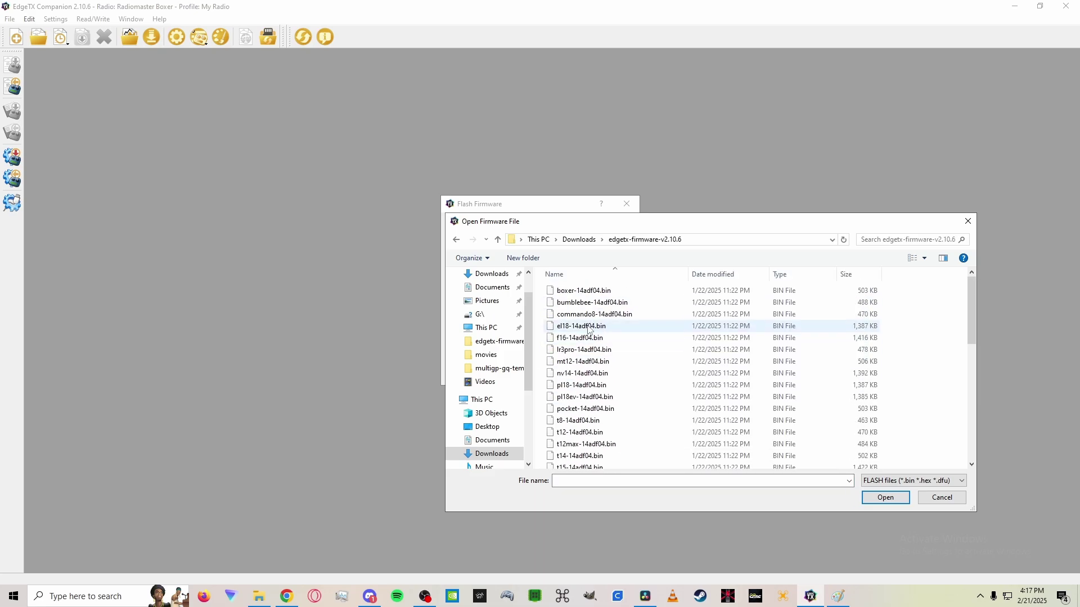
pyautogui.doubleClick(626, 292)
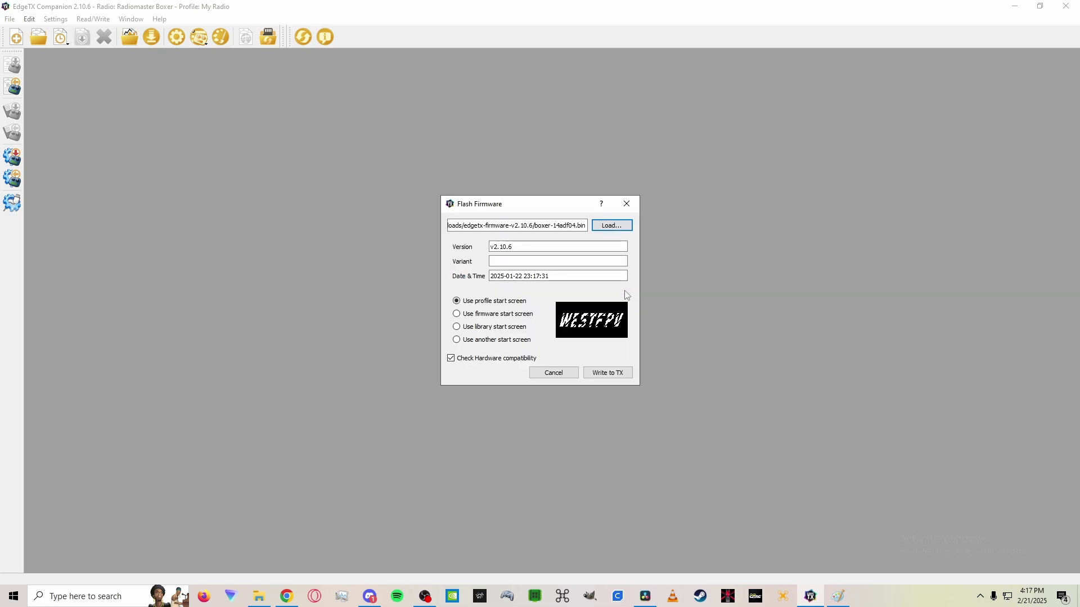
pyautogui.click(472, 318)
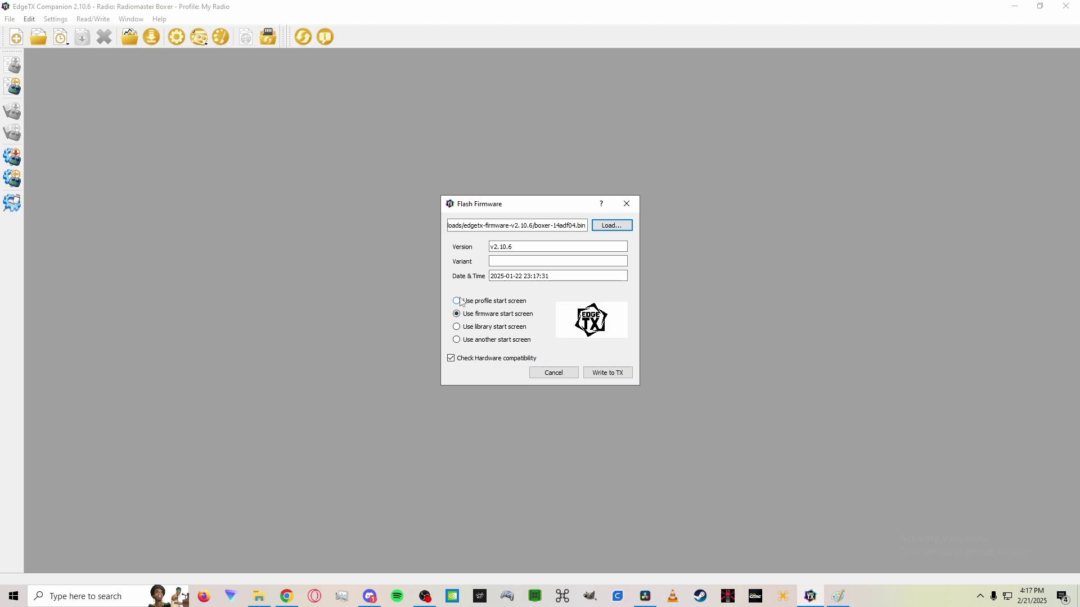
pyautogui.click(459, 304)
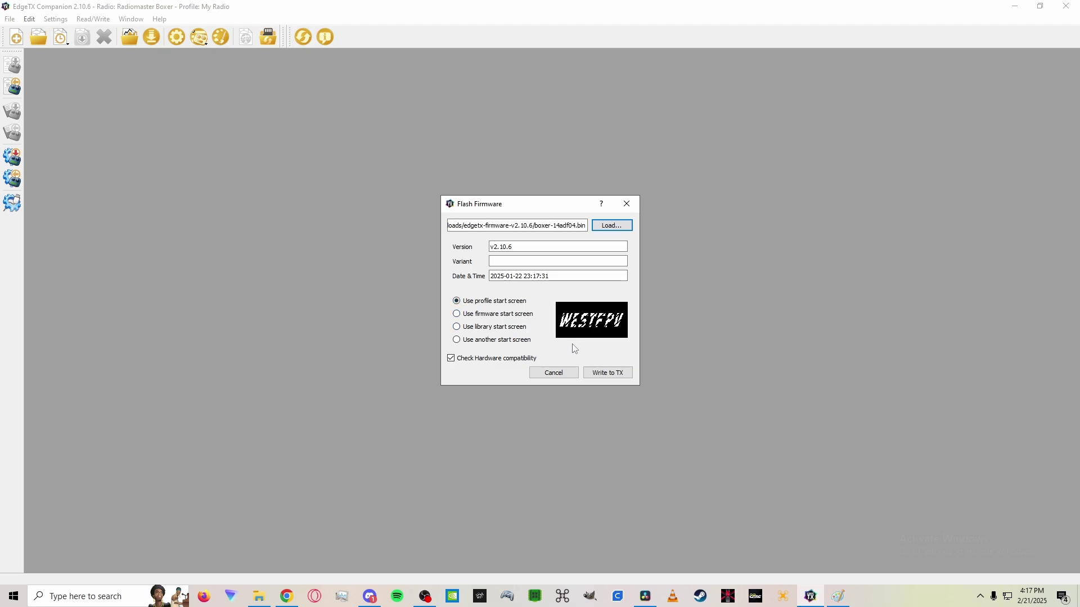
# - Write the firmware to the Boxer and dismiss the Firmware check failed warning
pyautogui.click(613, 378)
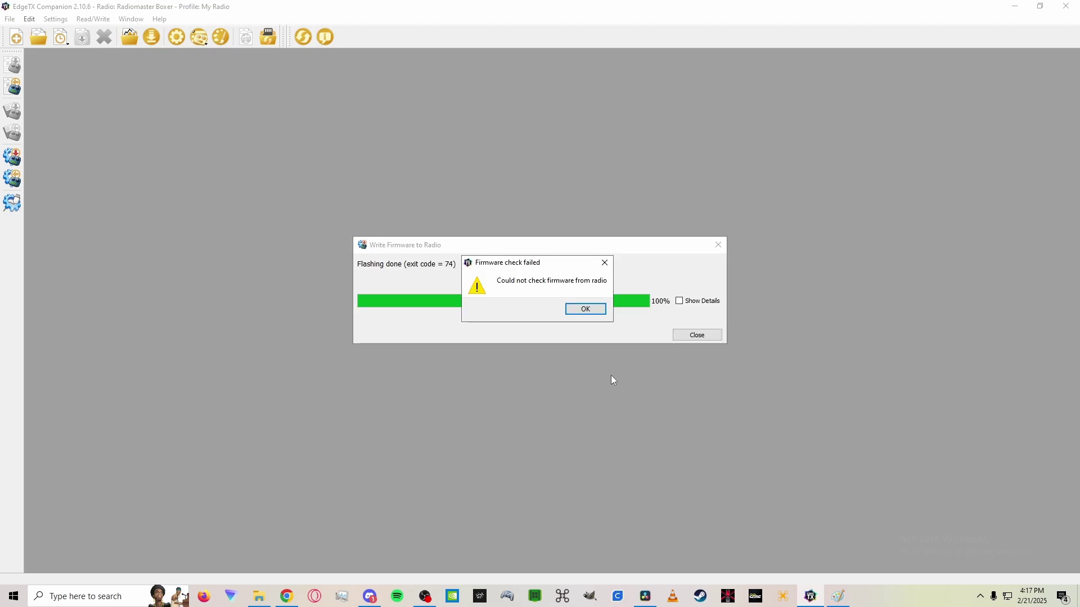
pyautogui.click(593, 310)
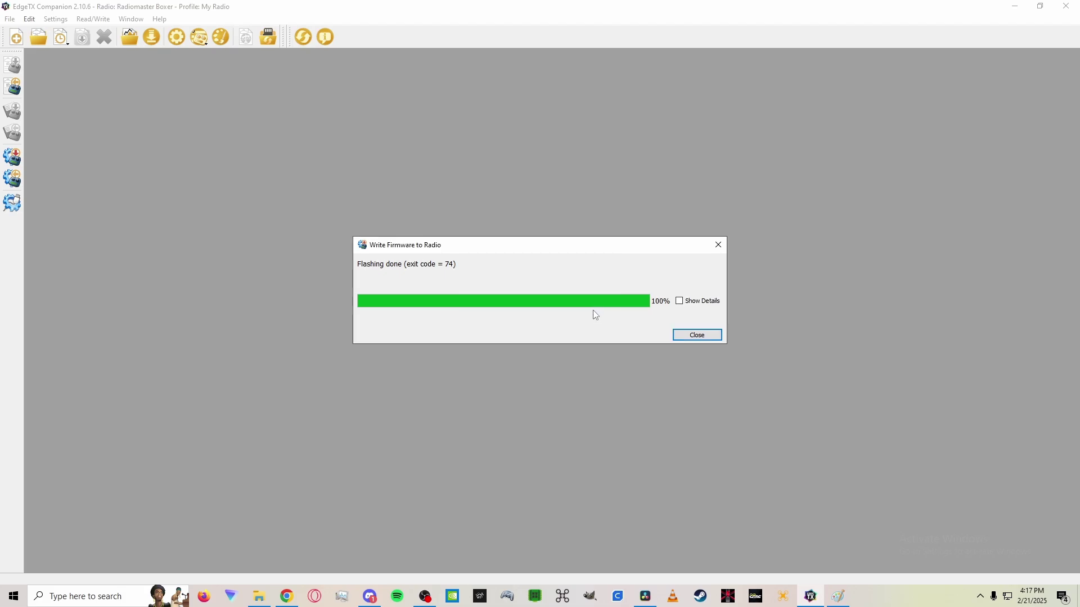